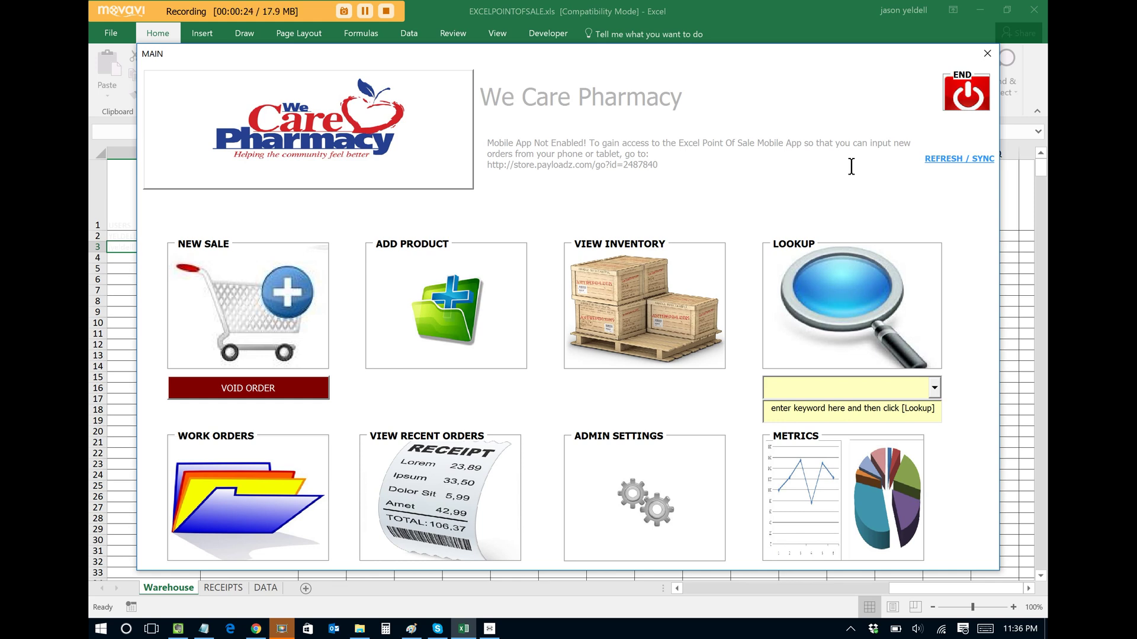
# Step: Start adding a product and log into the register with the chosen user ID and password
pyautogui.click(468, 305)
pyautogui.click(803, 248)
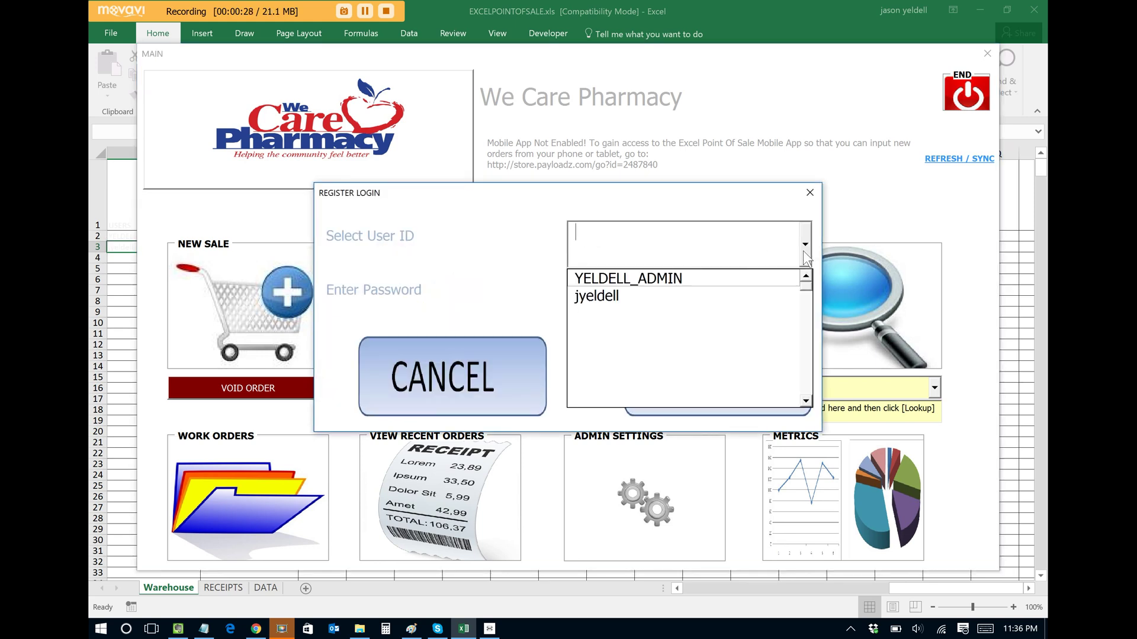
pyautogui.click(767, 294)
pyautogui.click(718, 304)
pyautogui.write('**')
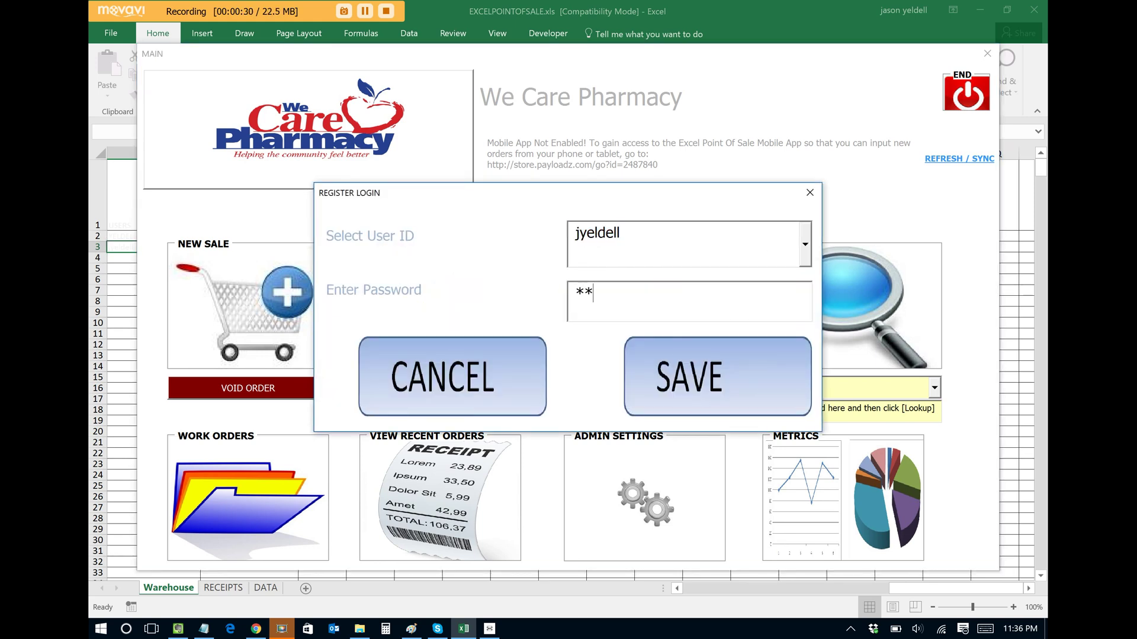
pyautogui.write('***')
# Step: Open the new-item form and enter 'Digital Thermometer' as the item name
pyautogui.click(724, 371)
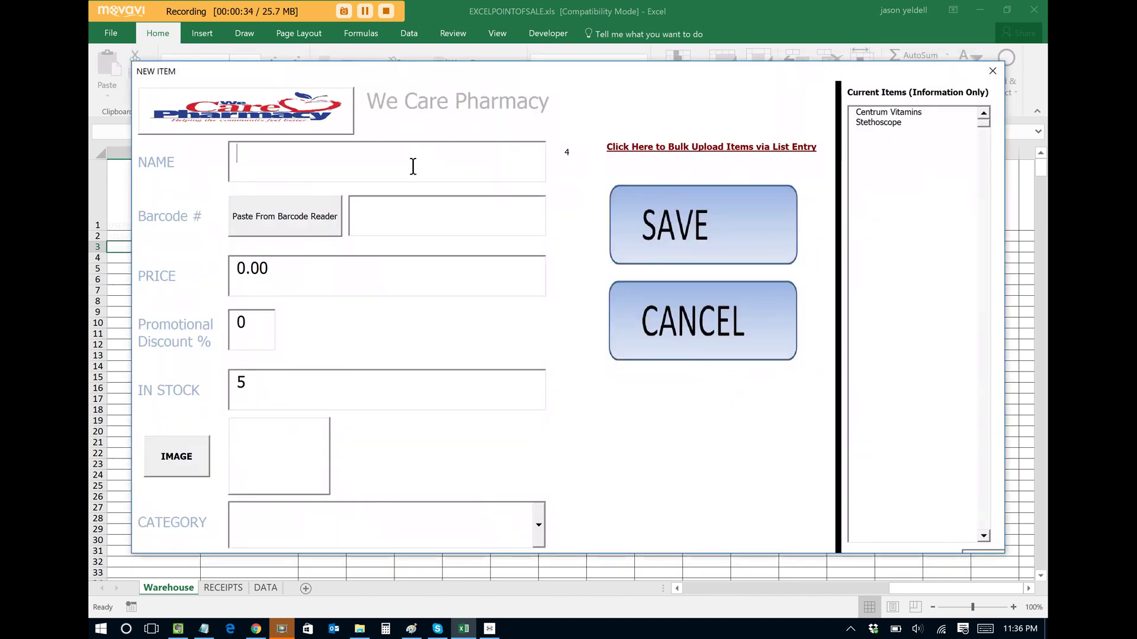
pyautogui.write('Di')
pyautogui.write('gital Thermo')
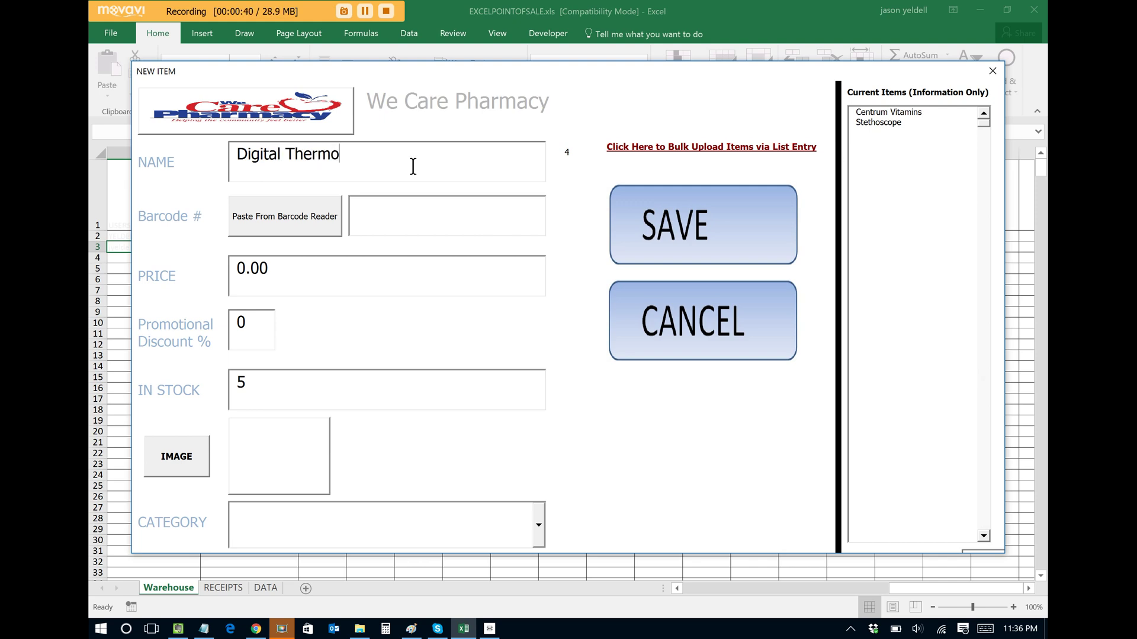
pyautogui.write('meter')
pyautogui.click(495, 628)
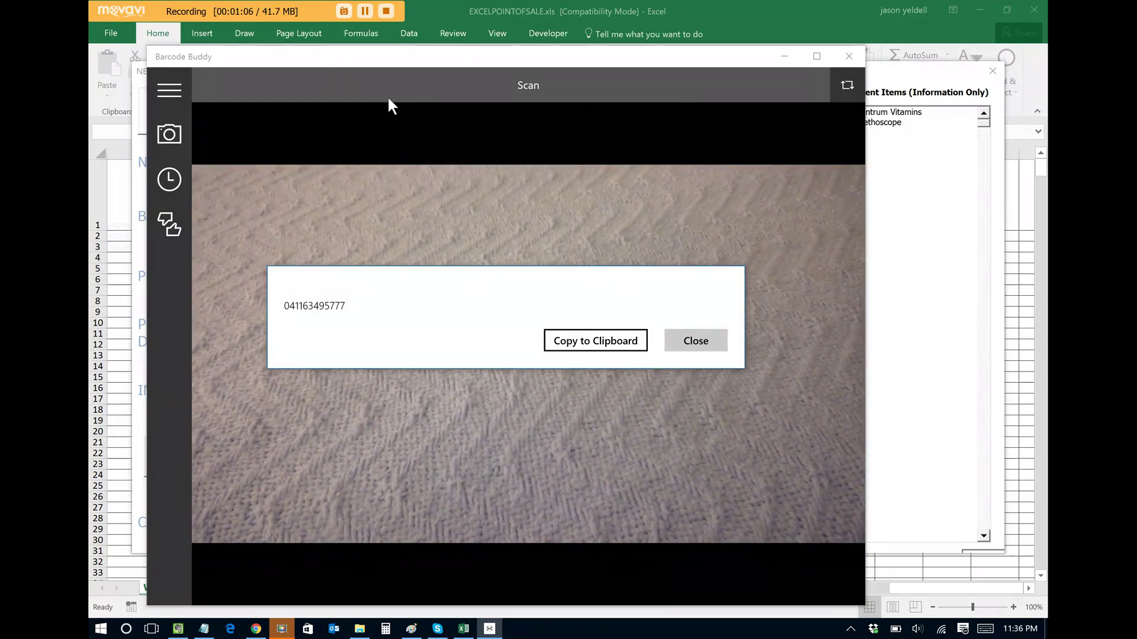
pyautogui.click(598, 342)
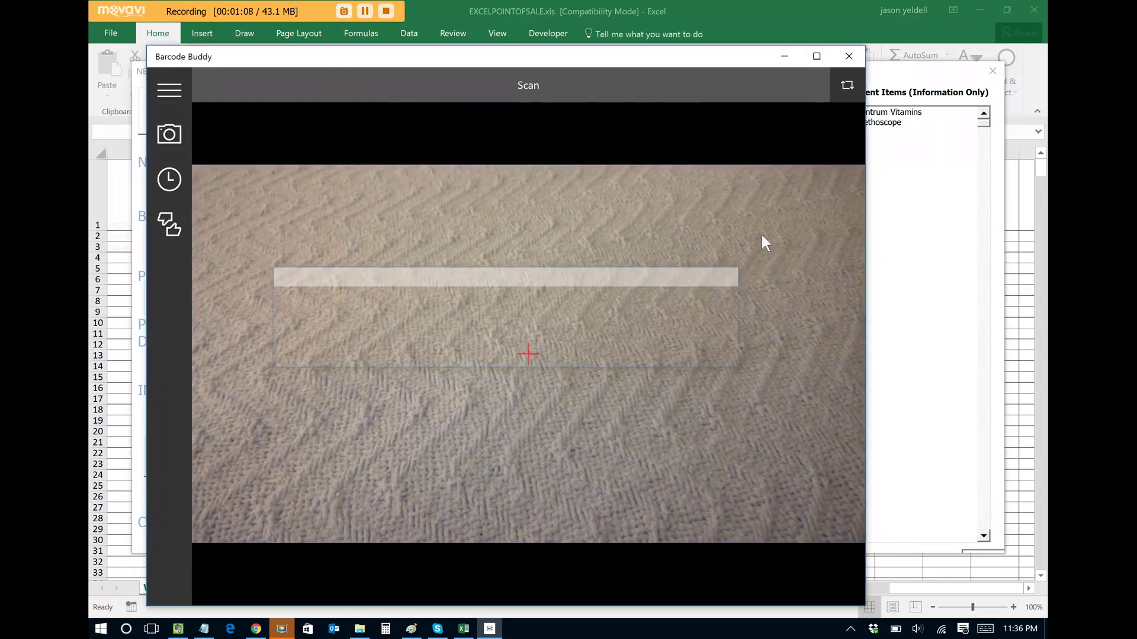
pyautogui.click(785, 56)
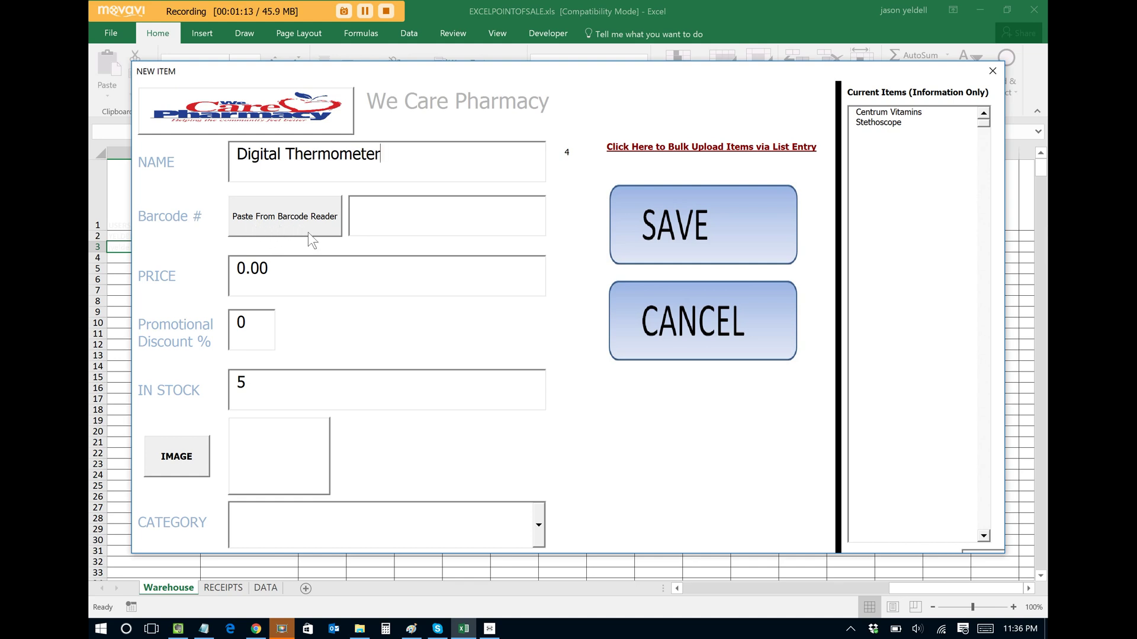
# Step: Save Digital Thermometer with the pasted barcode, price 12.99, stock 500 and a product photo
pyautogui.click(282, 226)
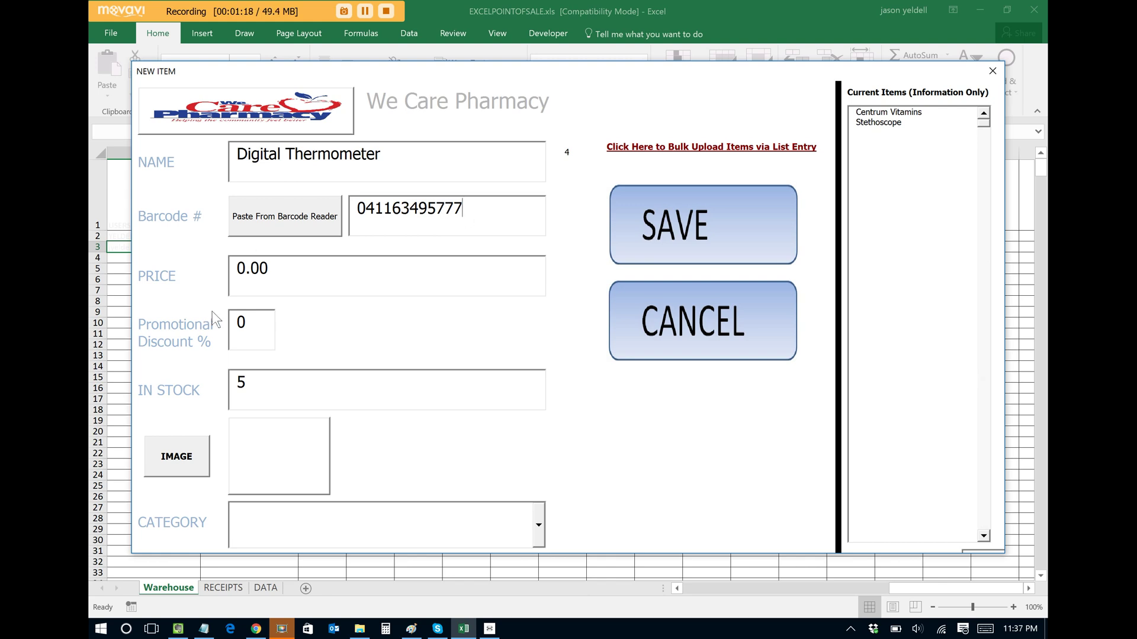
pyautogui.press('Tab')
pyautogui.write('12.99')
pyautogui.click(264, 409)
pyautogui.write('00')
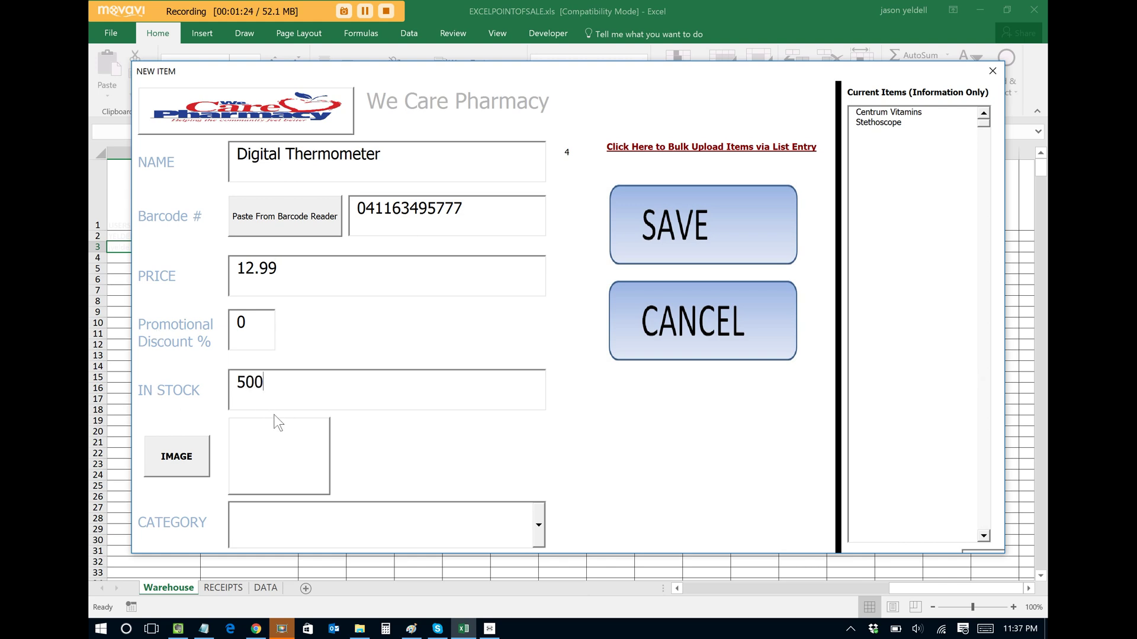
pyautogui.click(190, 462)
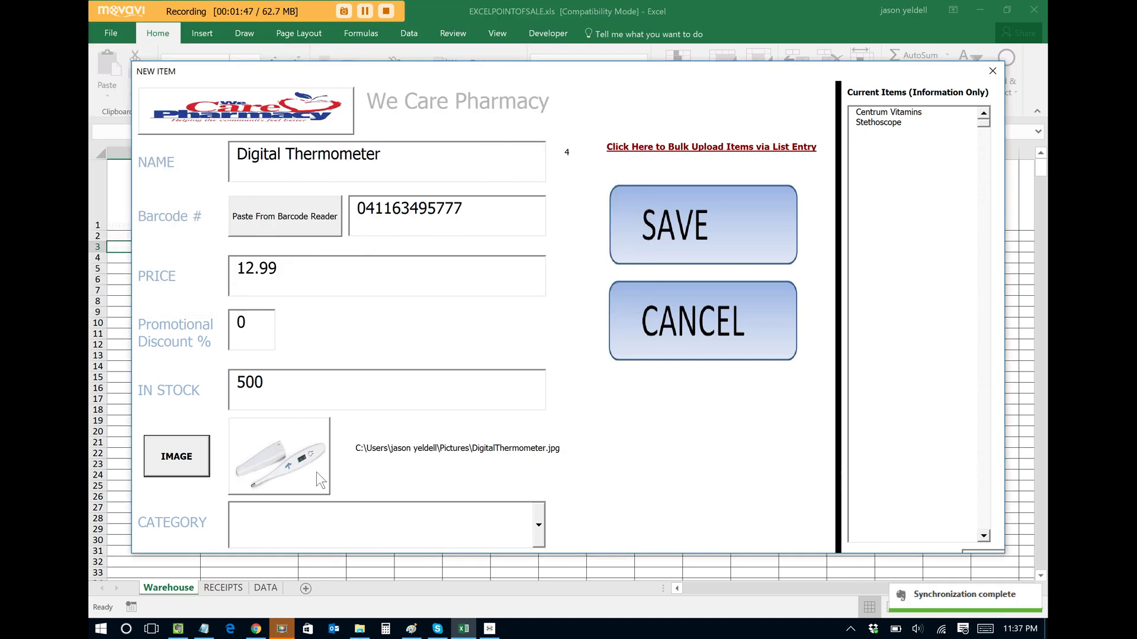
pyautogui.click(685, 217)
pyautogui.click(627, 369)
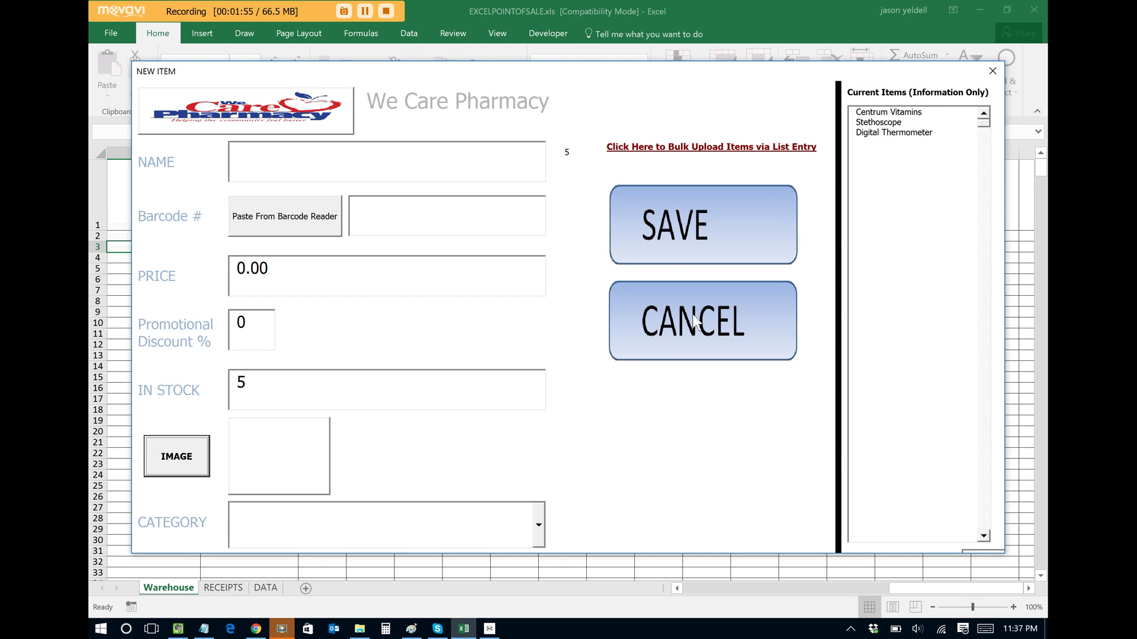
# Step: Close the new-item form, dismiss the plug-in ad, and start a new sale under the selected cashier
pyautogui.click(693, 314)
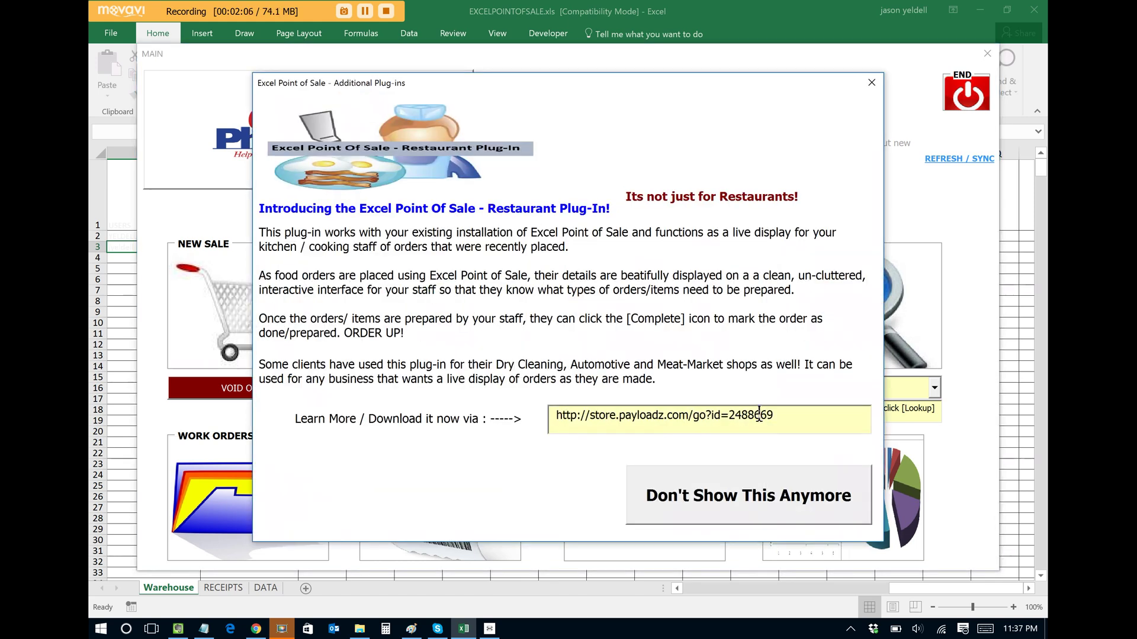
pyautogui.click(764, 491)
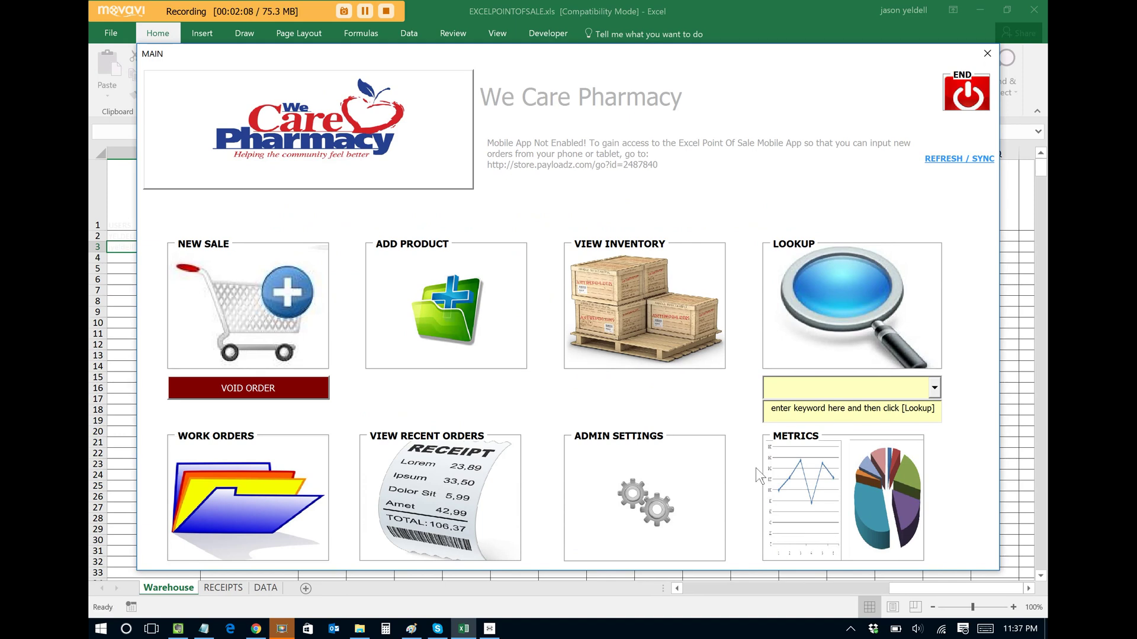
pyautogui.click(803, 261)
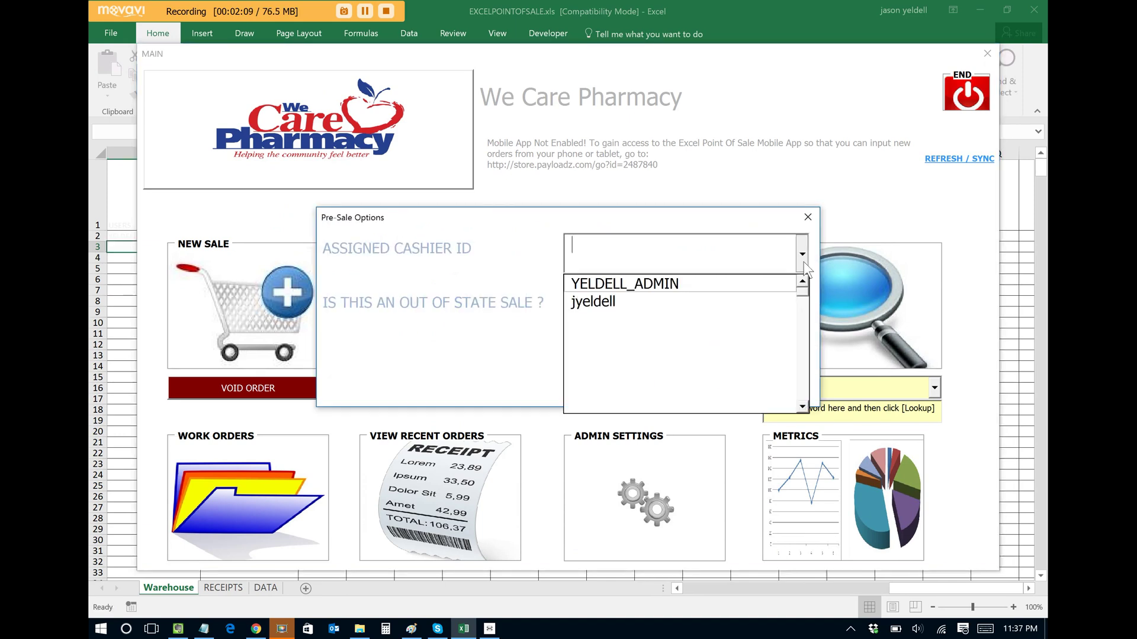
pyautogui.click(762, 296)
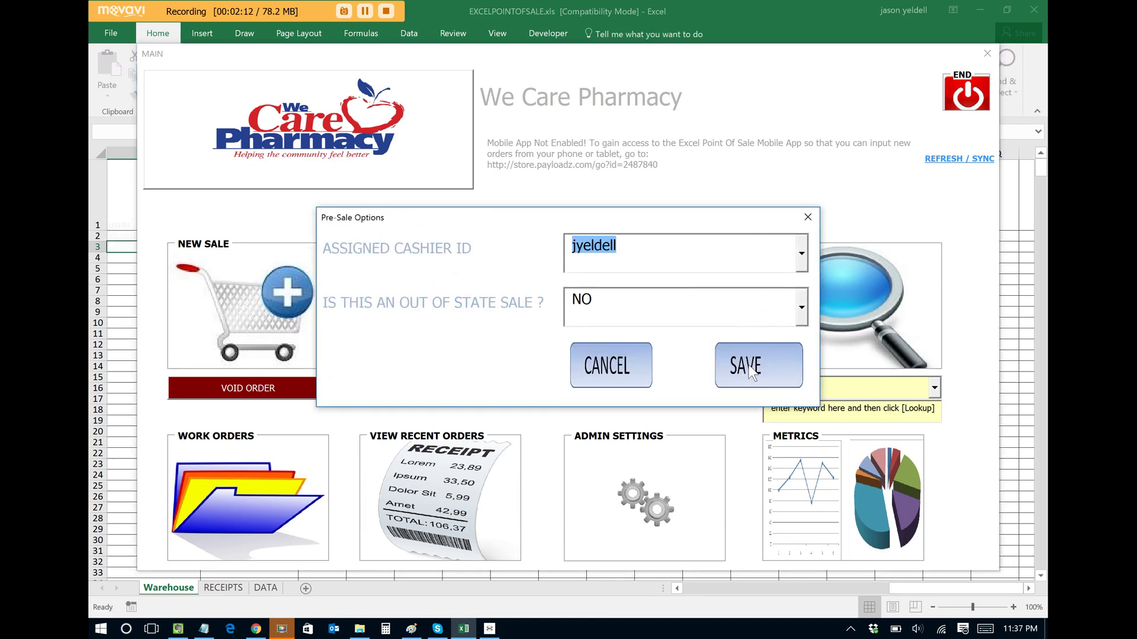
pyautogui.click(748, 365)
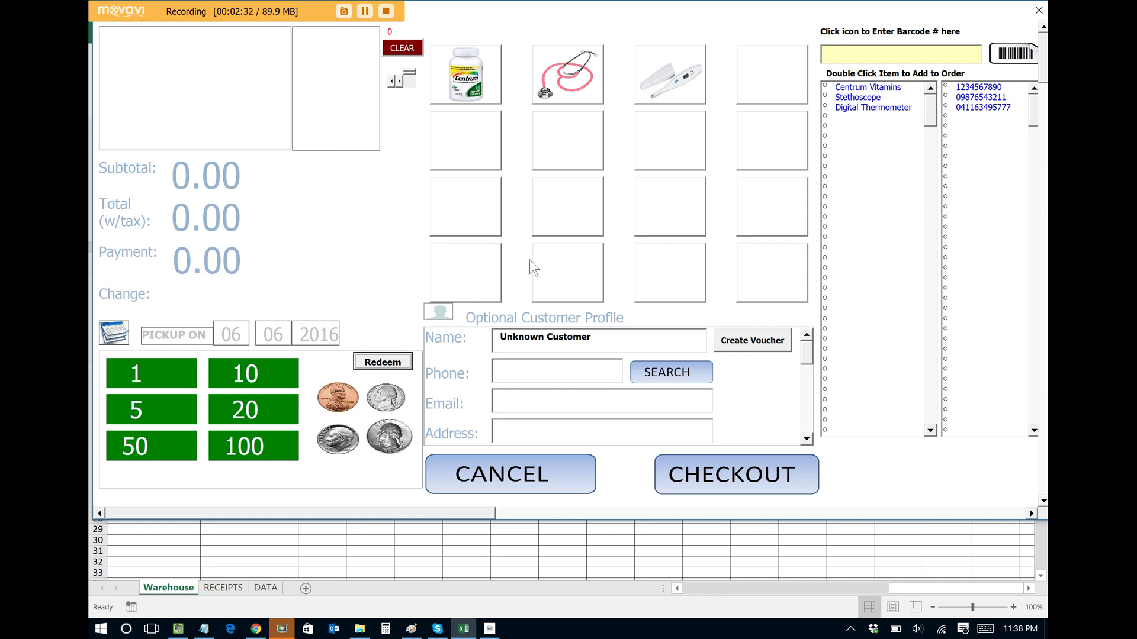
pyautogui.click(489, 630)
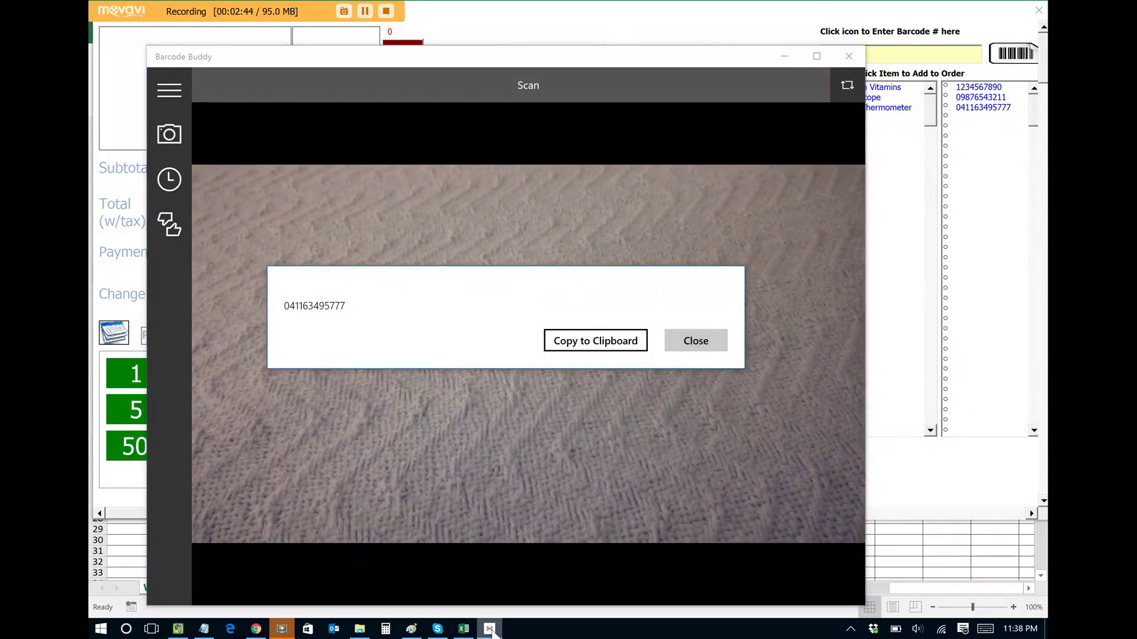
pyautogui.click(636, 348)
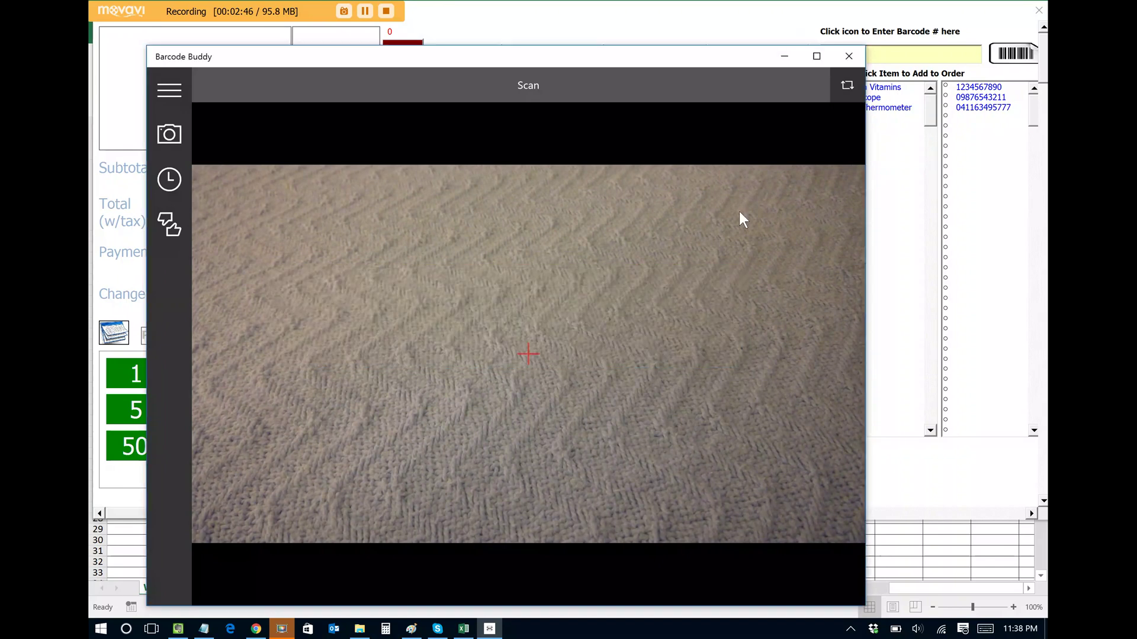
pyautogui.click(783, 57)
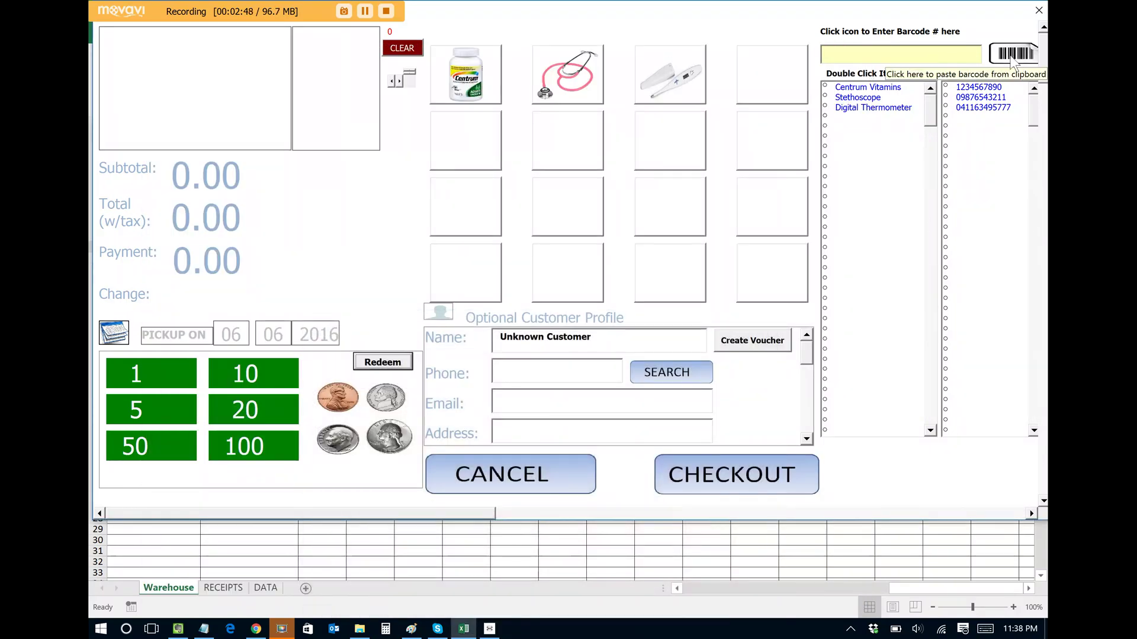
# Step: Add the thermometer by barcode, name the customer John Doe, tender 100 and check out
pyautogui.click(1011, 55)
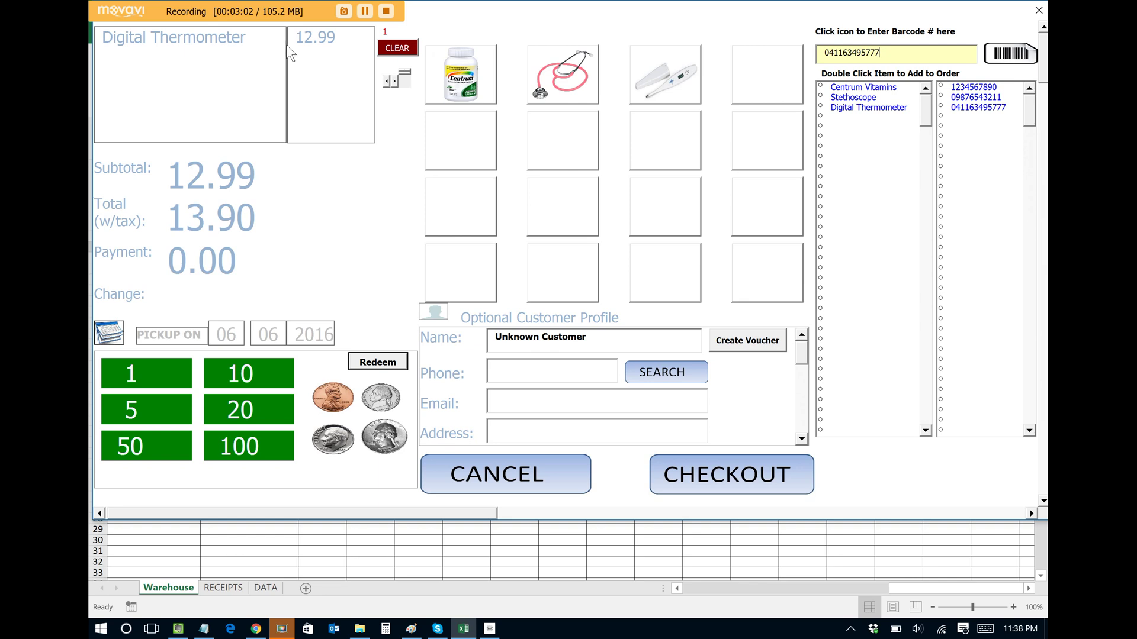
pyautogui.click(540, 335)
pyautogui.write('Jo')
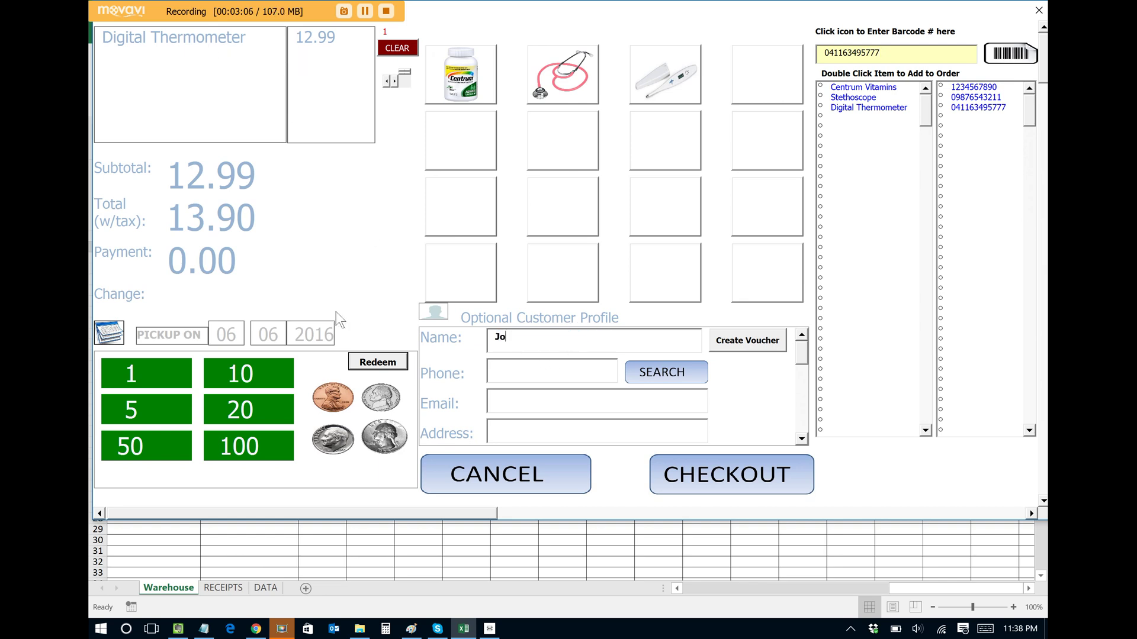
pyautogui.write('hn Doe')
pyautogui.click(252, 453)
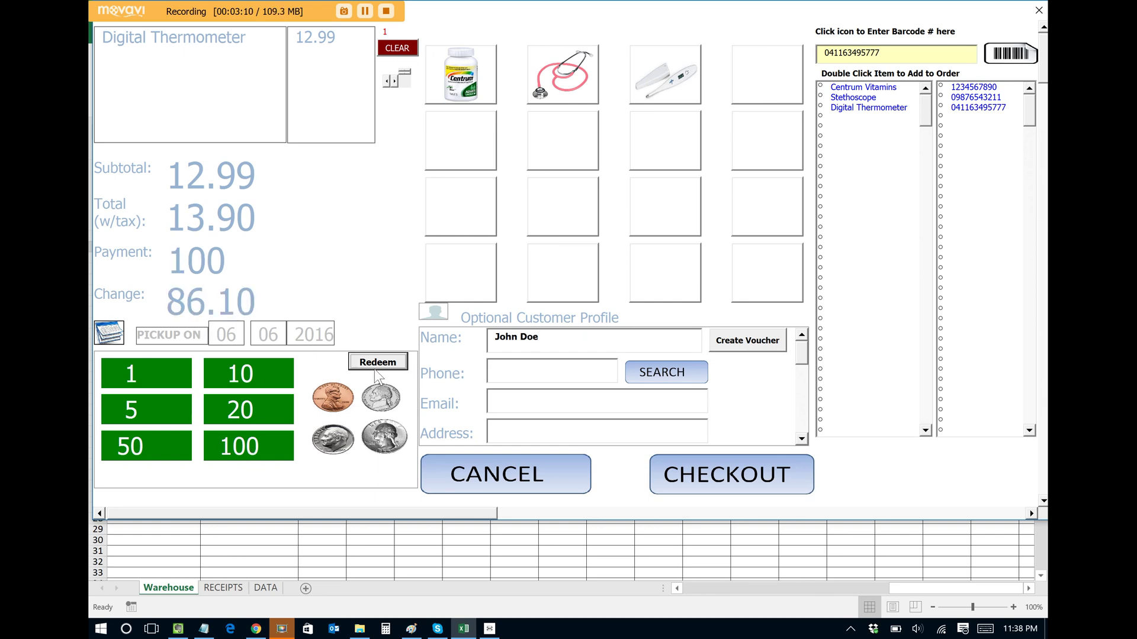
pyautogui.click(762, 480)
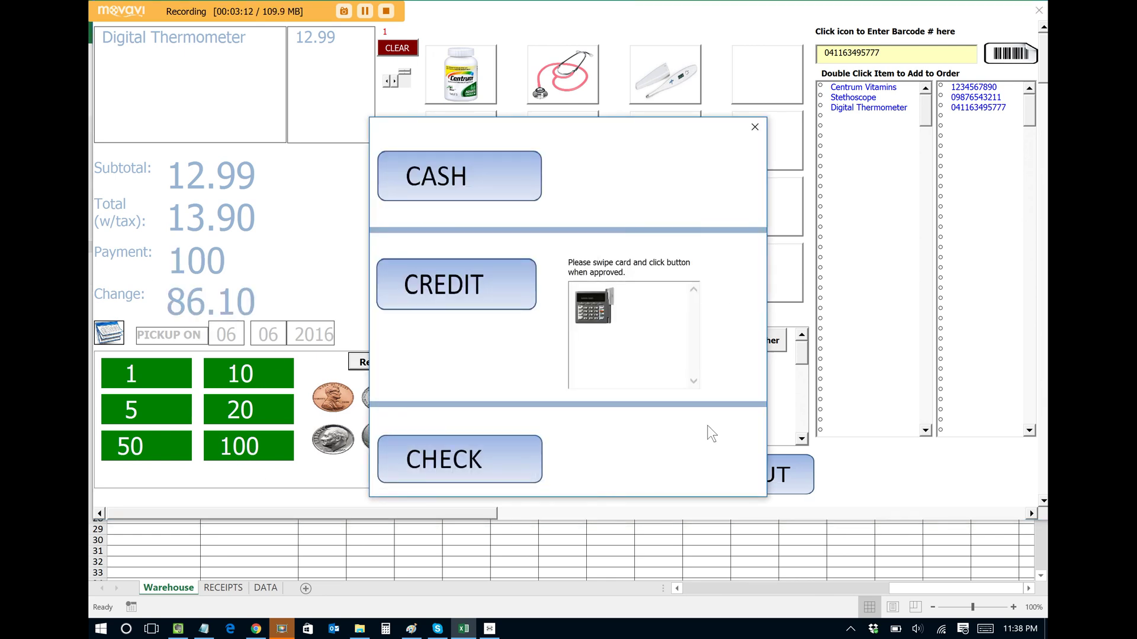
# Step: Pay in cash and confirm the sale with 86.10 change
pyautogui.click(463, 175)
pyautogui.click(691, 363)
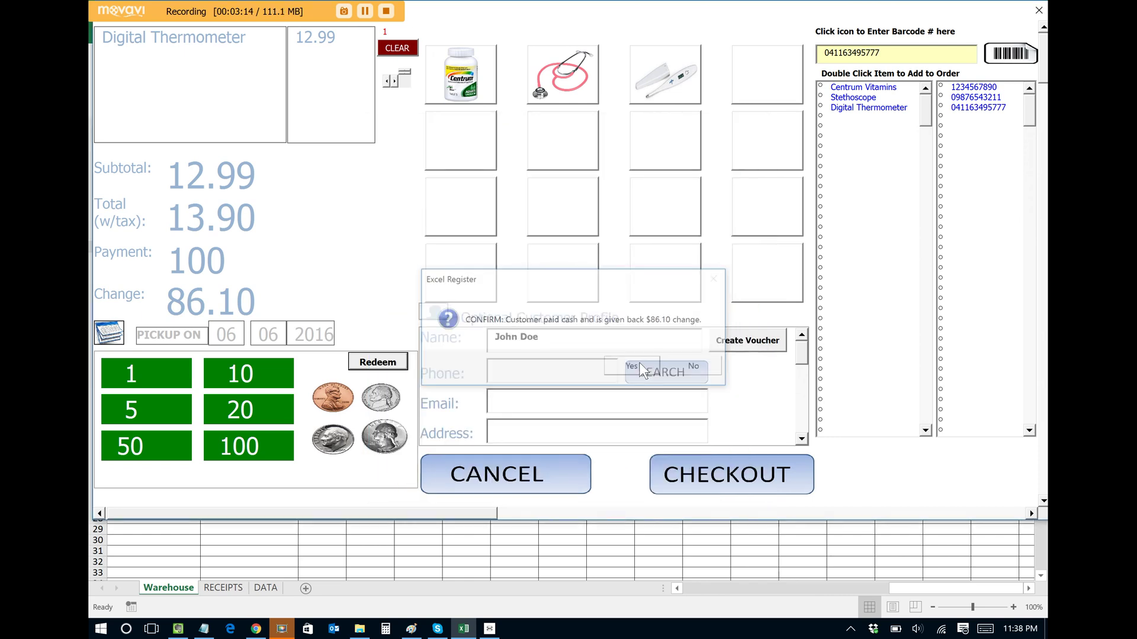